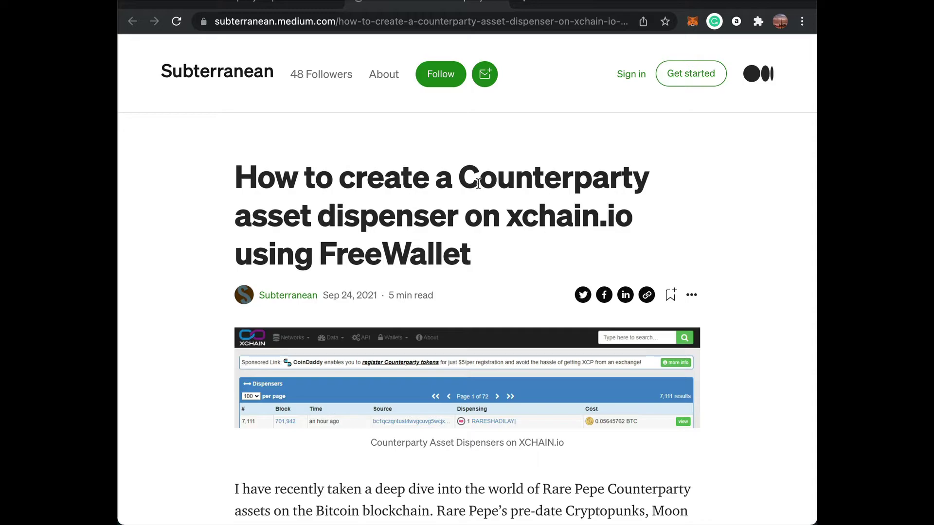
scroll(478, 183, down, 20)
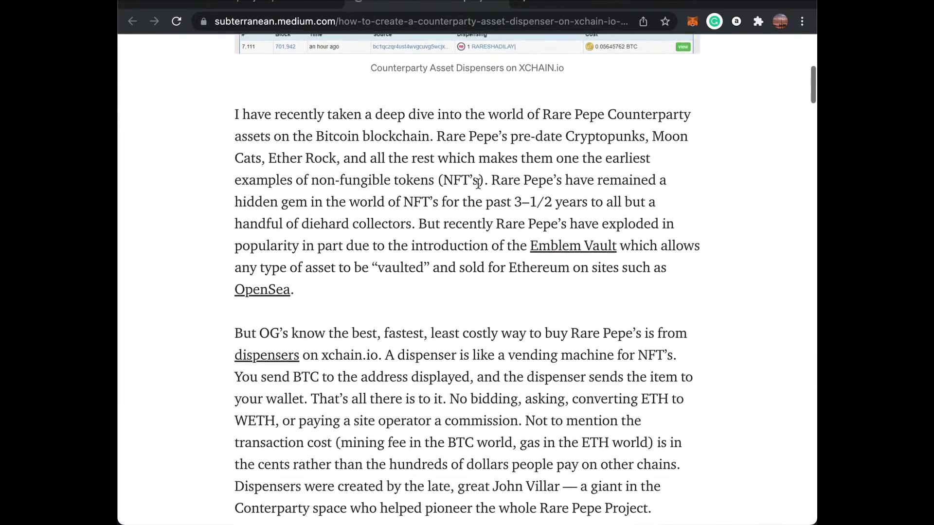
scroll(478, 184, up, 20)
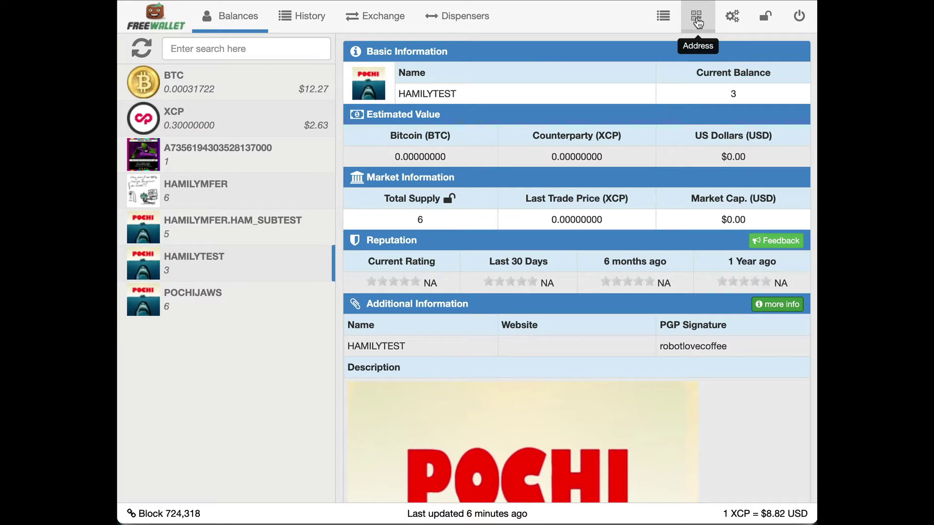
Open the wallet's address selection and look through the Normal, Segwit, Imported, Hardware and Watch addresses, ending on the Normal list
click(697, 22)
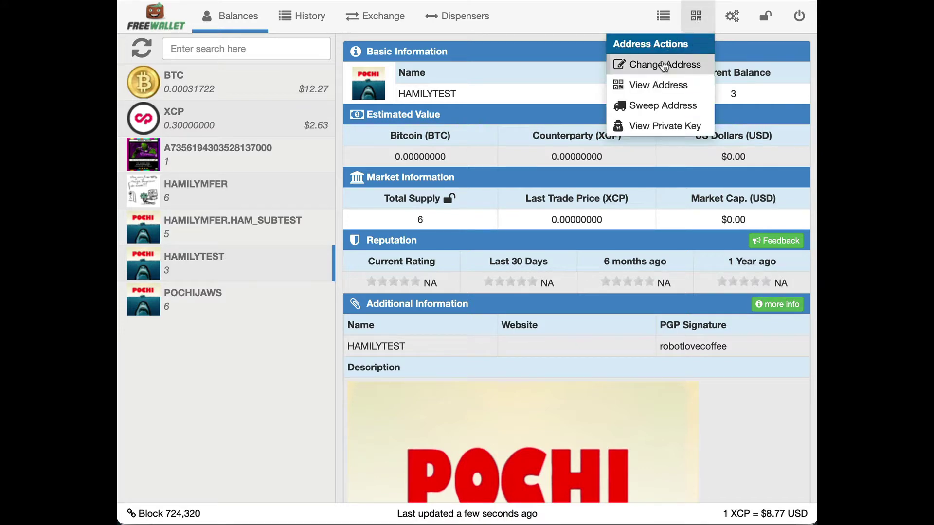
click(664, 65)
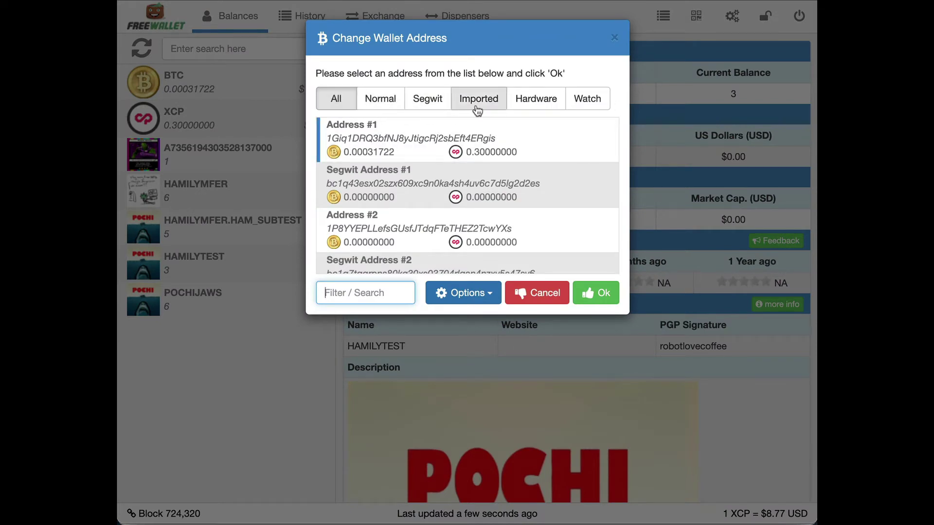
click(373, 105)
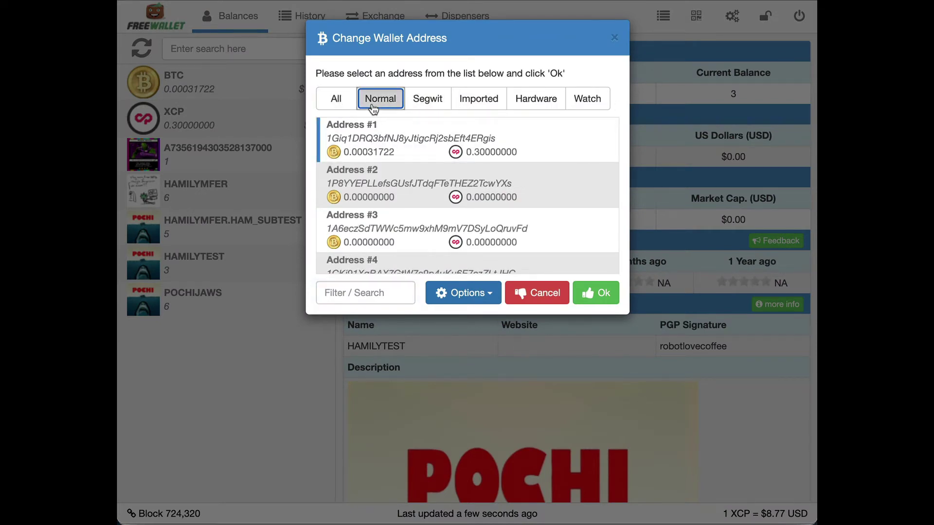
click(415, 108)
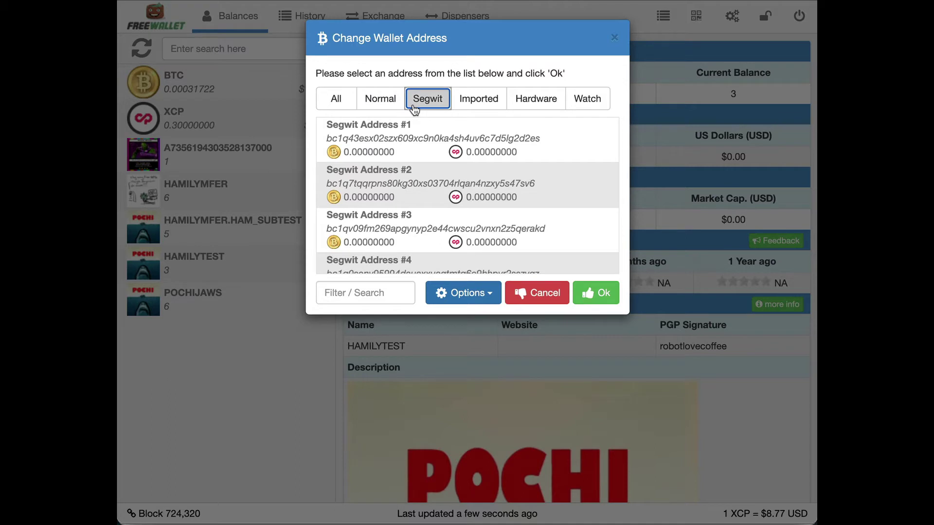
click(481, 106)
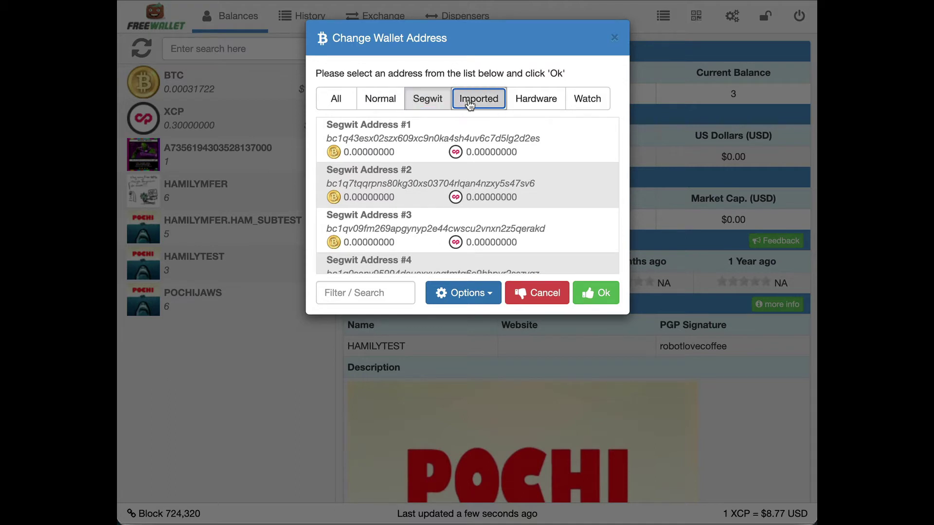
click(529, 107)
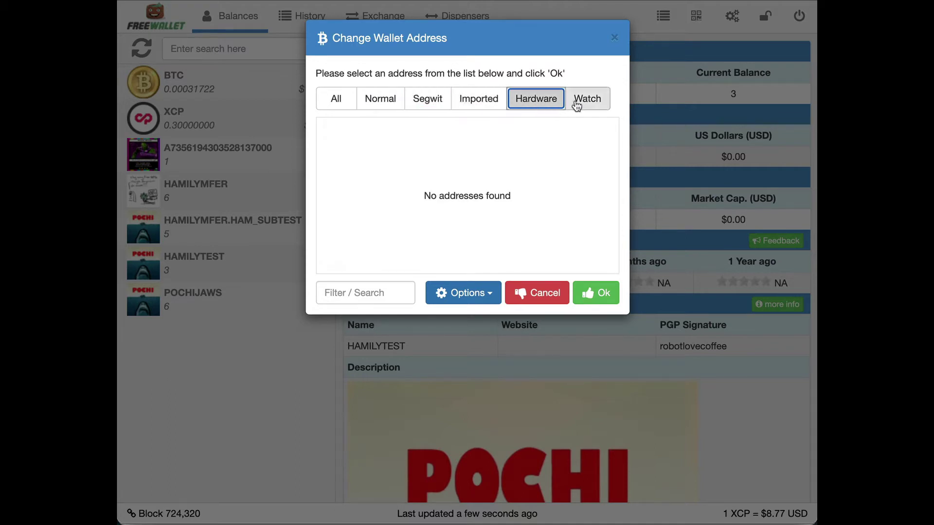
click(585, 100)
click(377, 100)
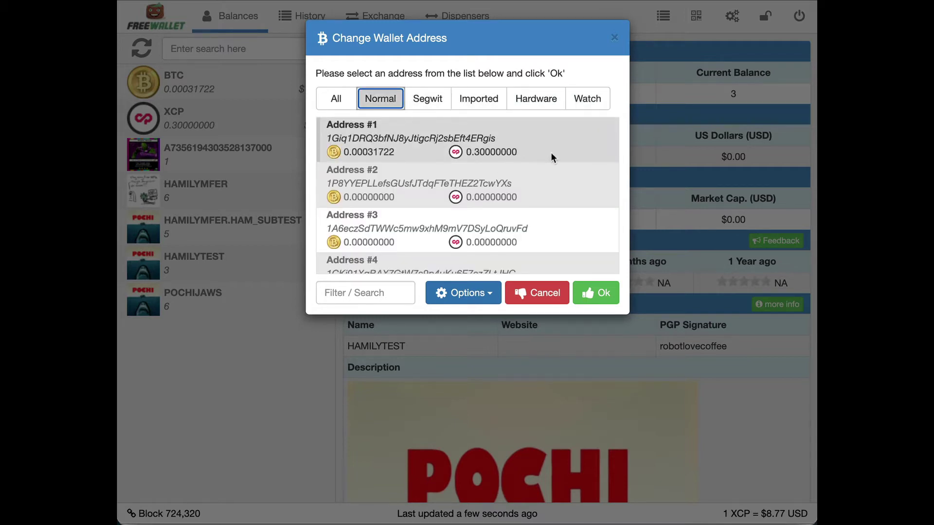
scroll(552, 156, down, 5)
scroll(552, 157, up, 4)
scroll(552, 157, up, 1)
Add a new normal address to the wallet and copy it from the notice before dismissing it
click(482, 296)
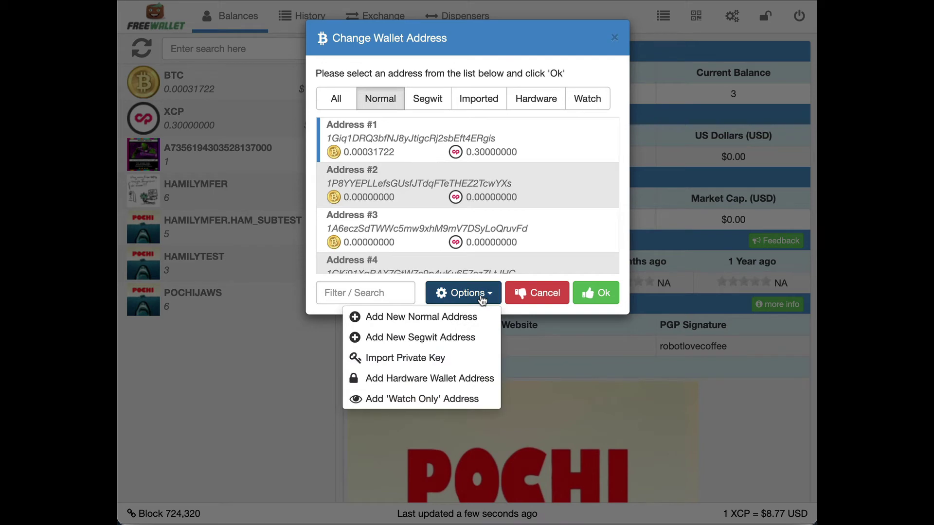
click(459, 319)
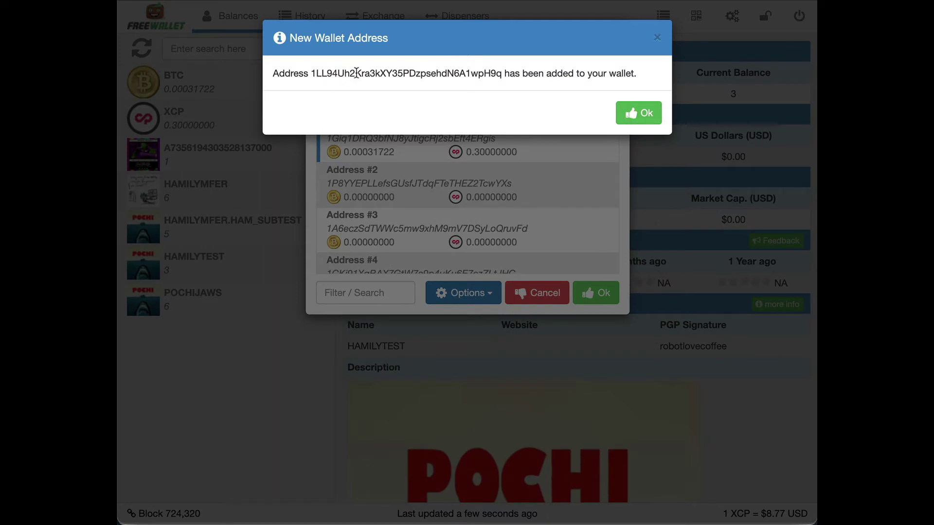
double_click(357, 73)
key(ctrl+c)
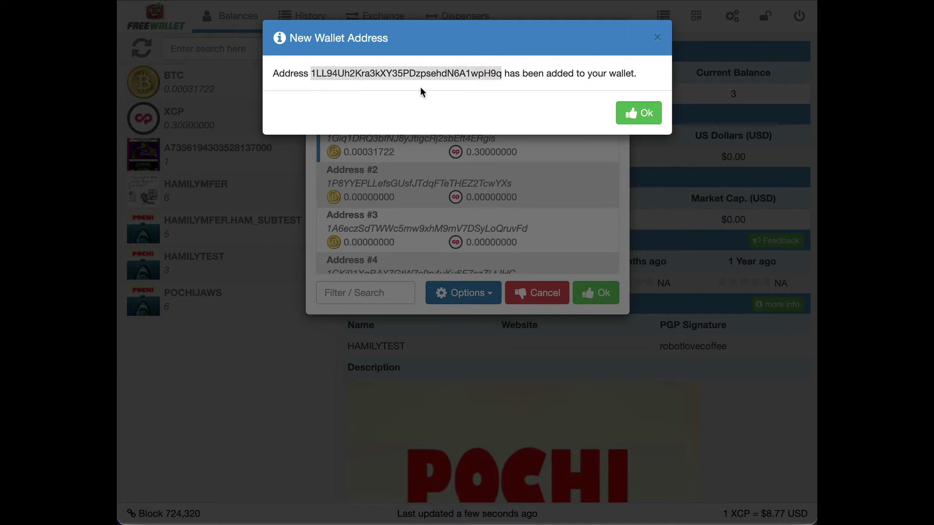
click(636, 114)
Look for the newly added address at the end of the normal address list and close the address selection
scroll(554, 150, down, 5)
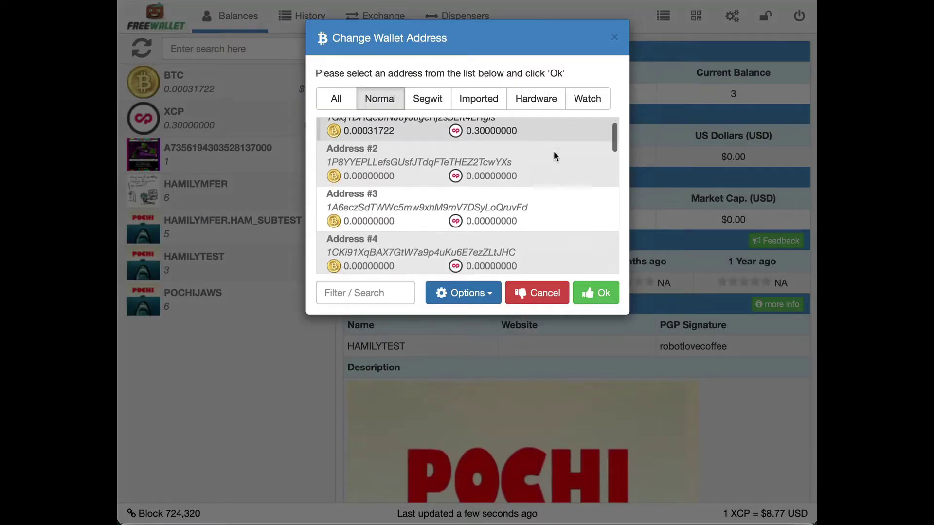
scroll(553, 151, down, 3)
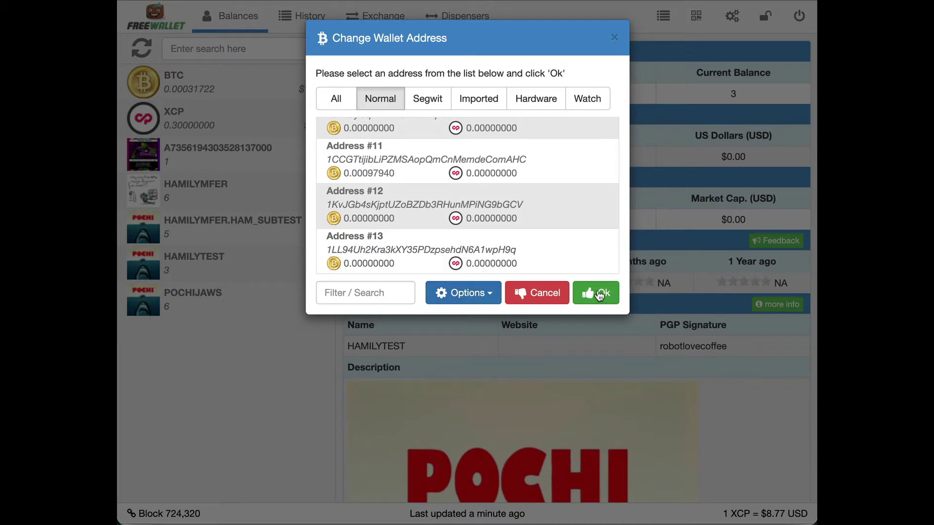
click(599, 293)
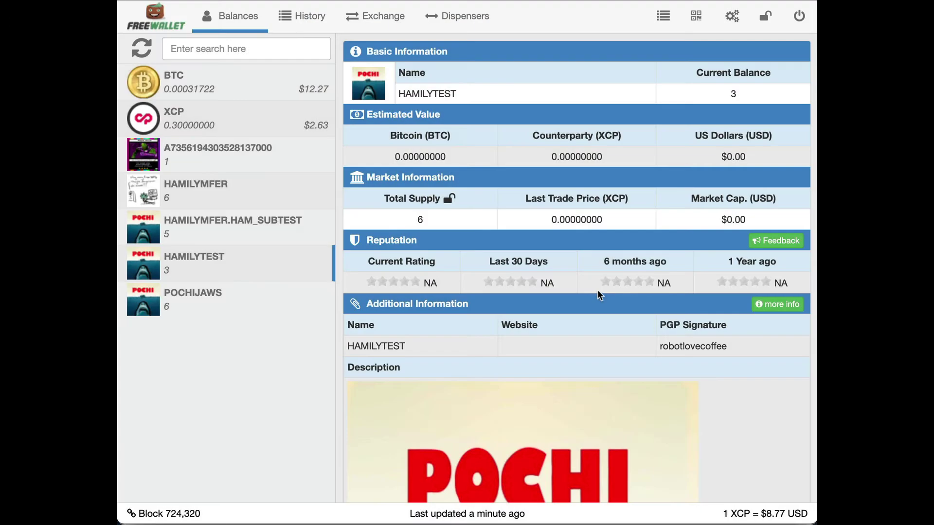
Start a new dispenser for POCHIJAWS and replace its dispenser address with the copied new wallet address
right_click(216, 307)
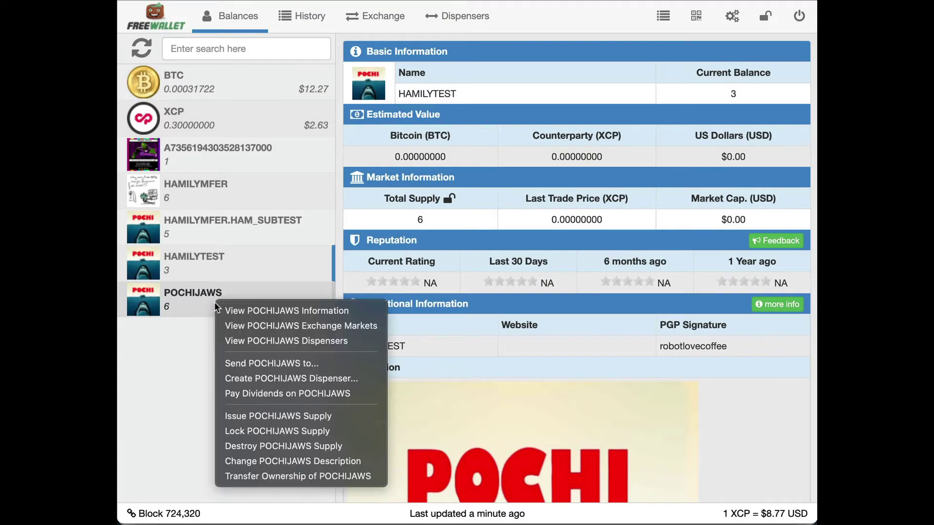
click(270, 378)
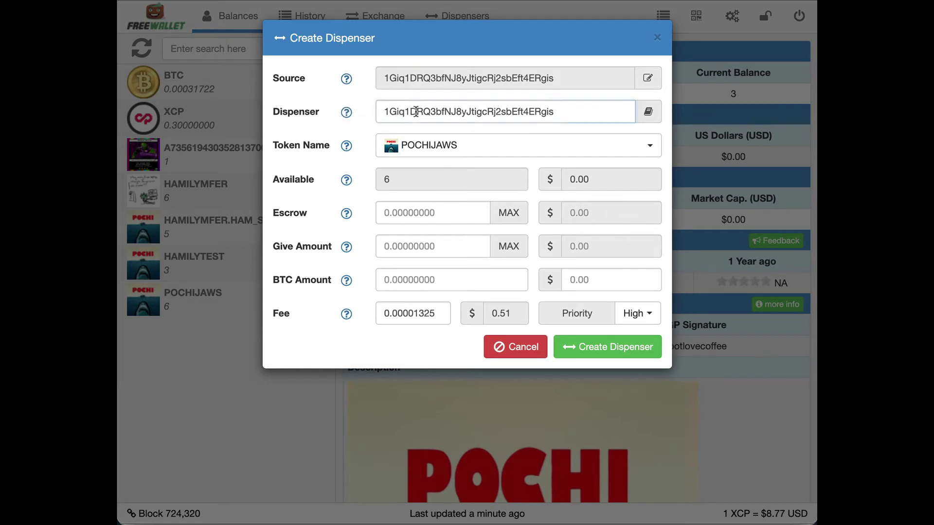
double_click(416, 112)
key(ctrl+v)
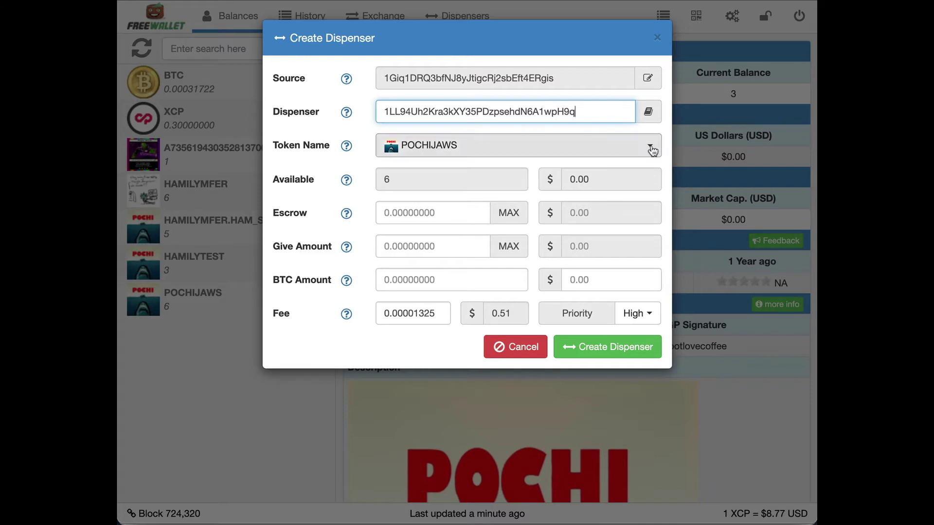
click(650, 150)
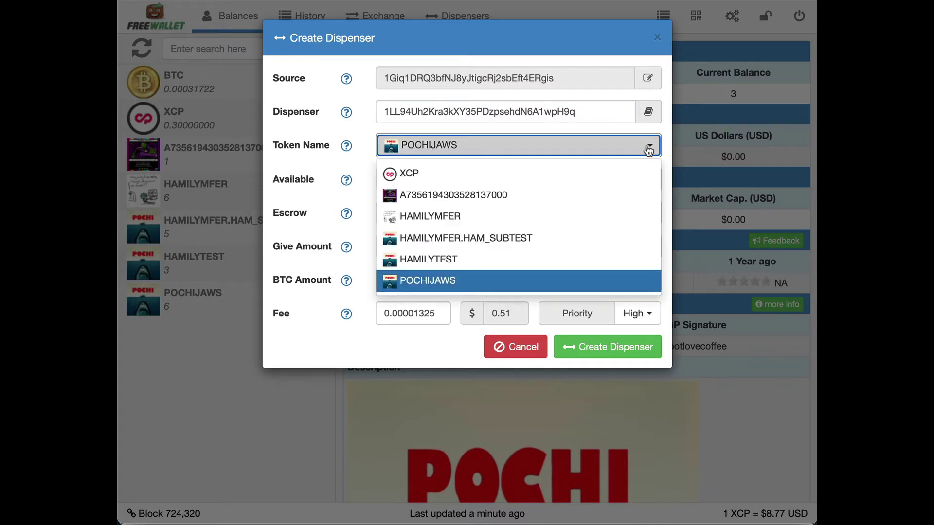
click(650, 150)
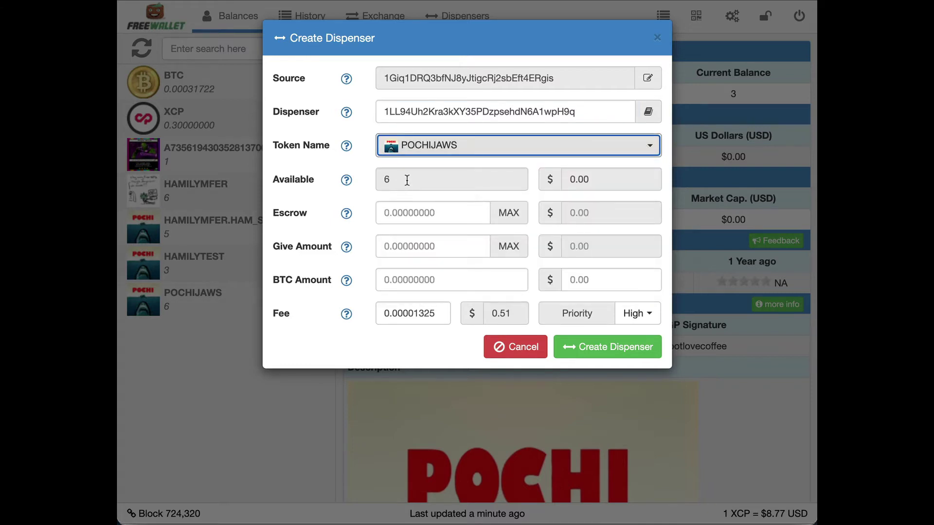
Set the dispenser's escrow to 3, the give amount to 1 and the BTC amount to 0.10000000
click(399, 214)
text(3)
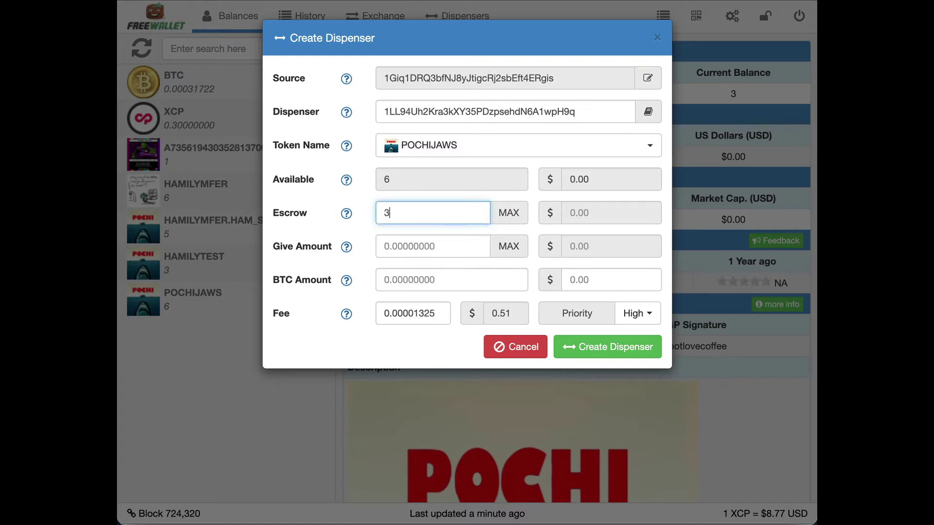
click(396, 241)
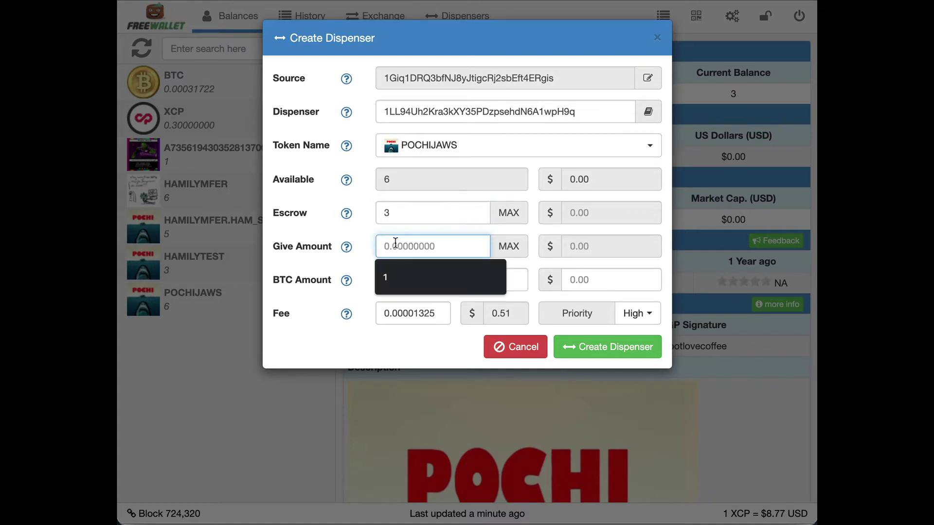
text(1)
click(399, 277)
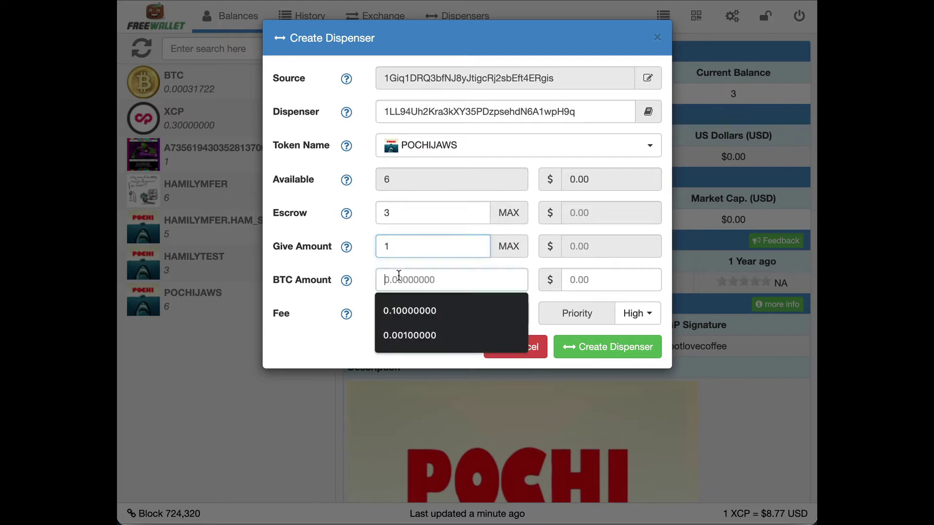
click(399, 307)
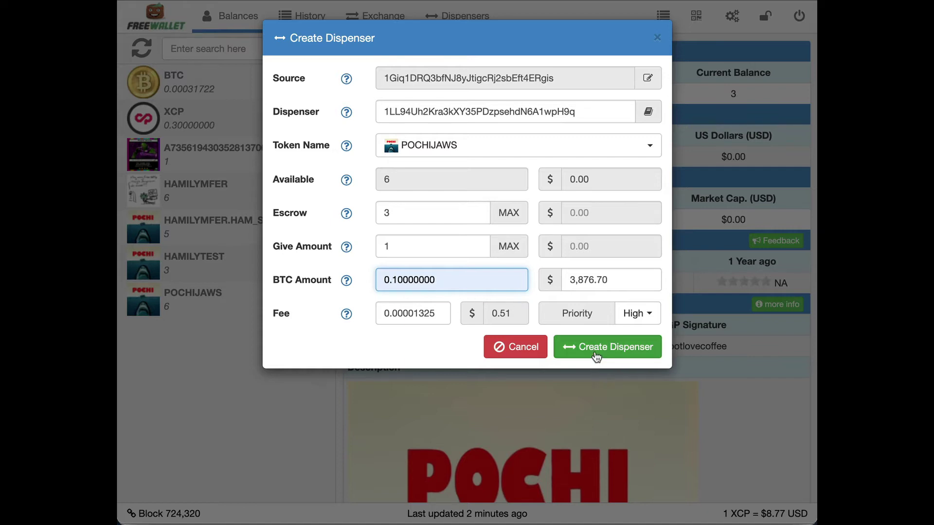
Create the POCHIJAWS dispenser, accepting the warning and confirming the transaction
click(596, 355)
click(596, 357)
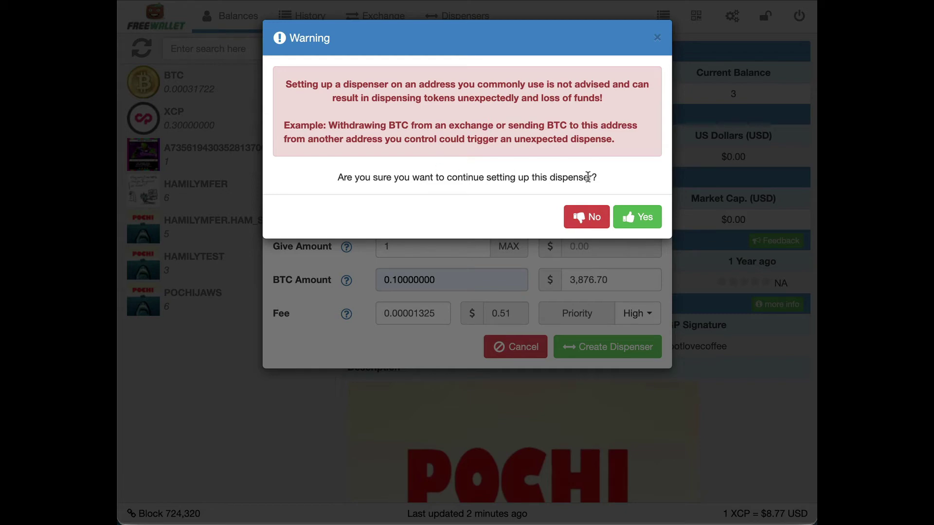
click(631, 213)
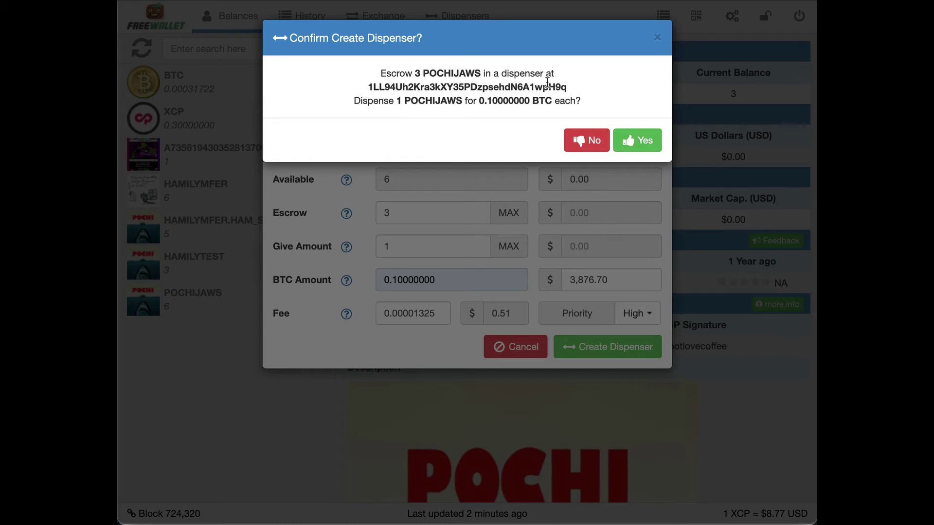
click(632, 141)
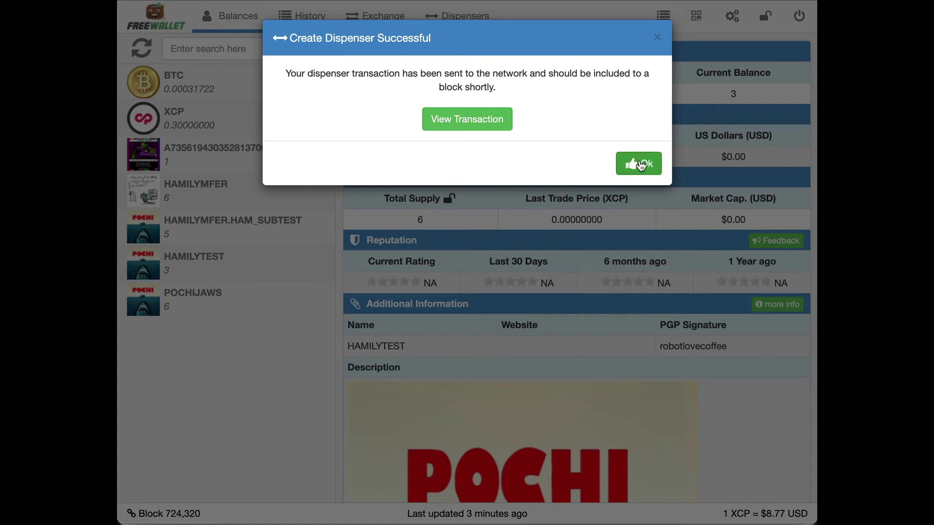
click(641, 166)
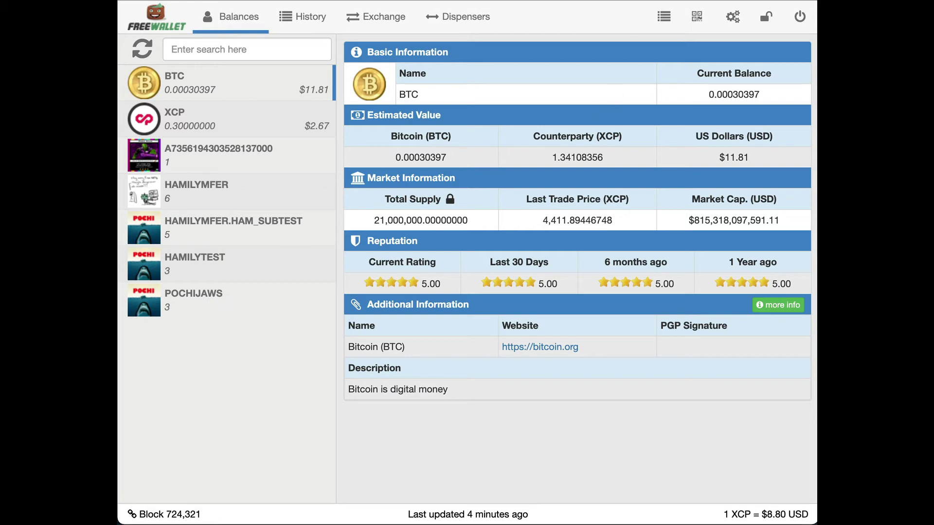
Change the active wallet address to Address #13 from the normal addresses
click(698, 20)
click(654, 65)
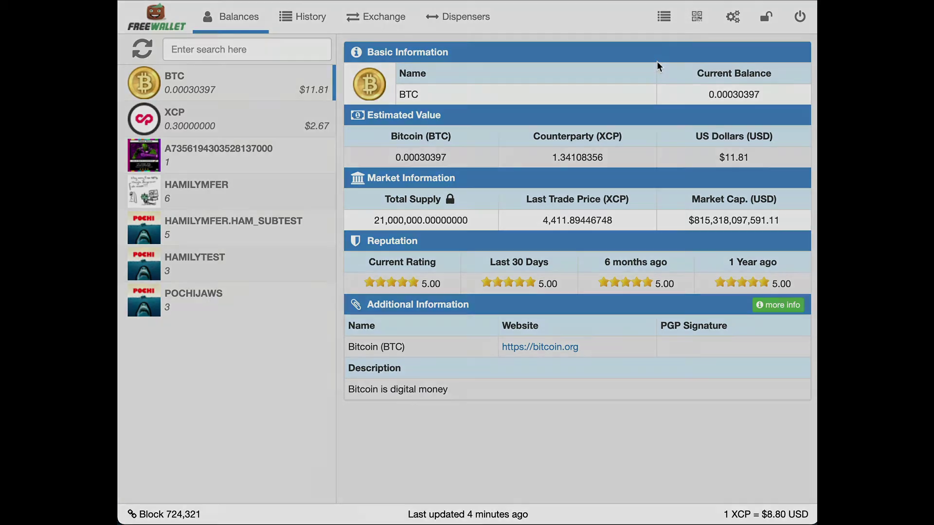
click(380, 99)
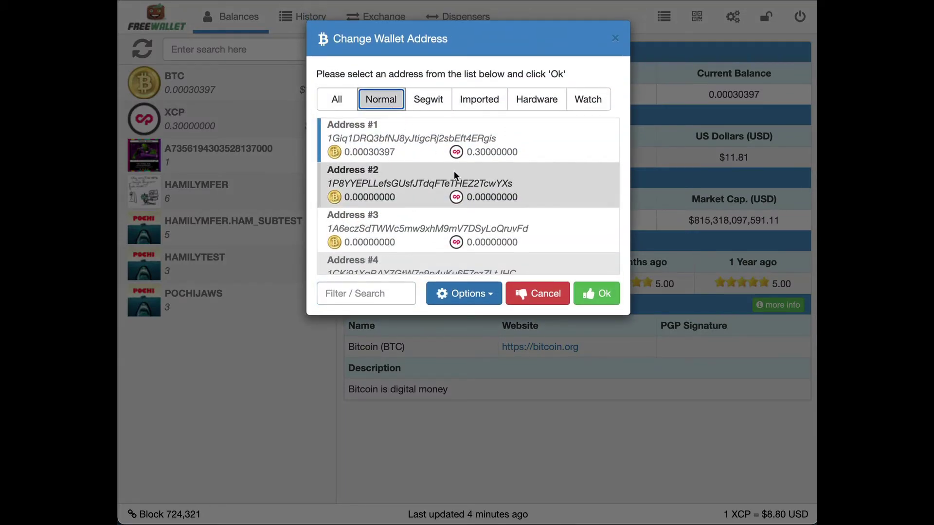
scroll(438, 170, down, 8)
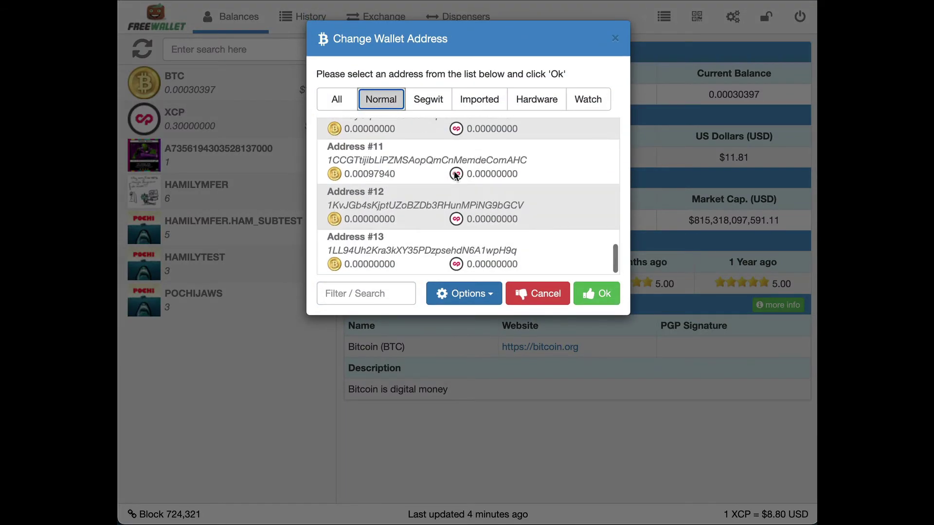
double_click(378, 250)
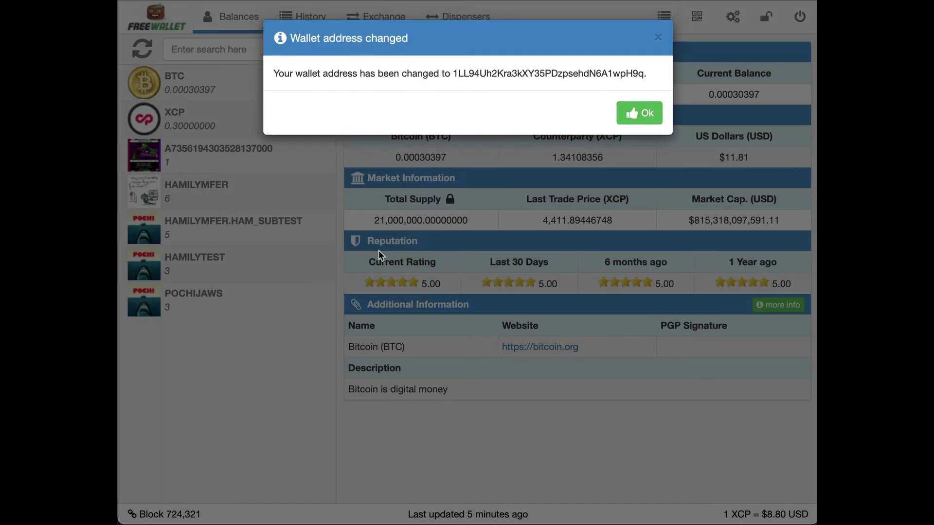
click(638, 113)
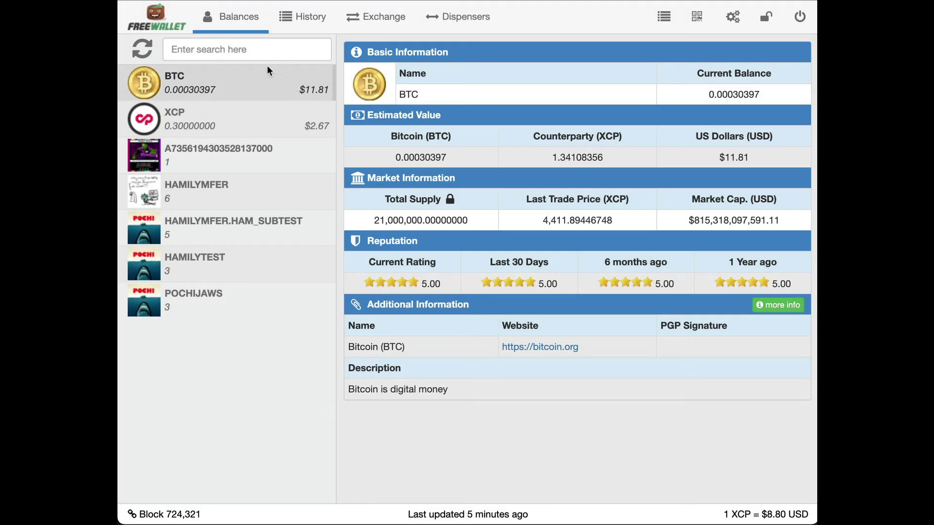
Check the active address's balances and its own dispensers list for the POCHIJAWS dispenser
click(298, 31)
click(243, 25)
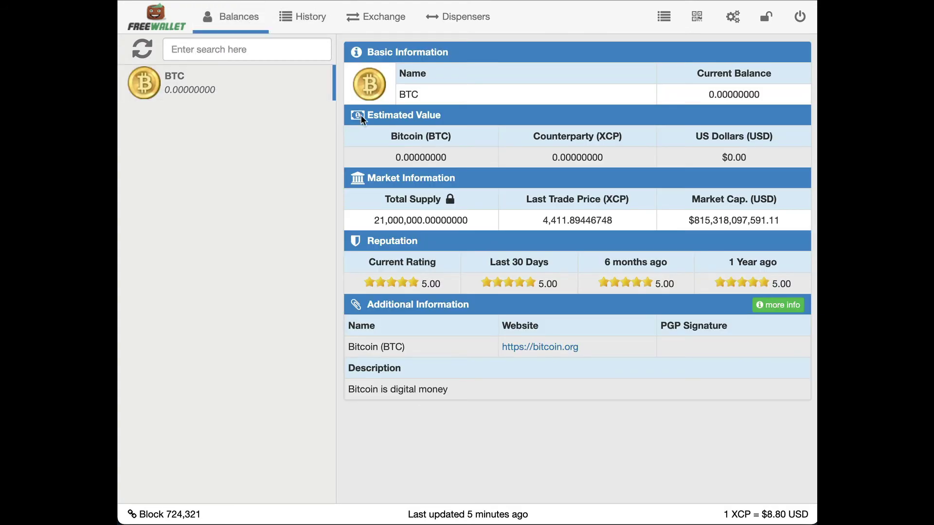
click(476, 21)
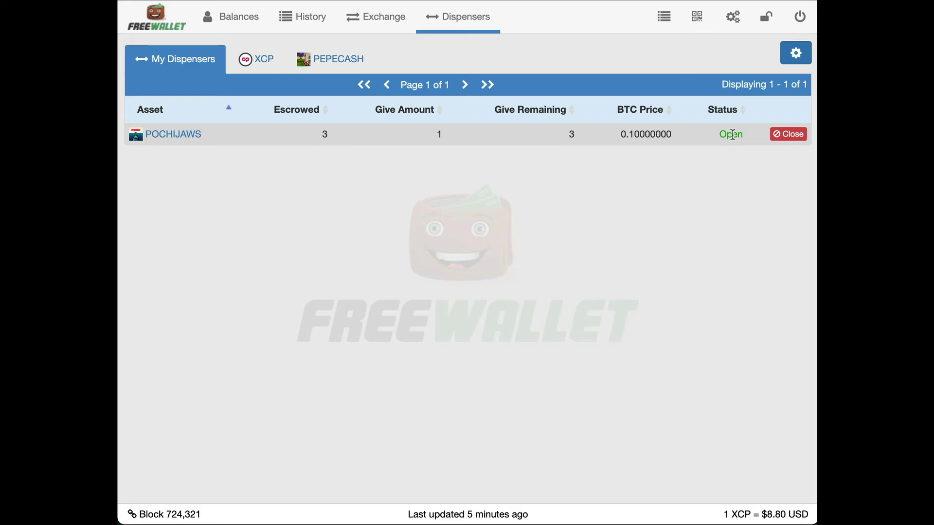
Open the close confirmation for the POCHIJAWS dispenser and decline it
click(789, 132)
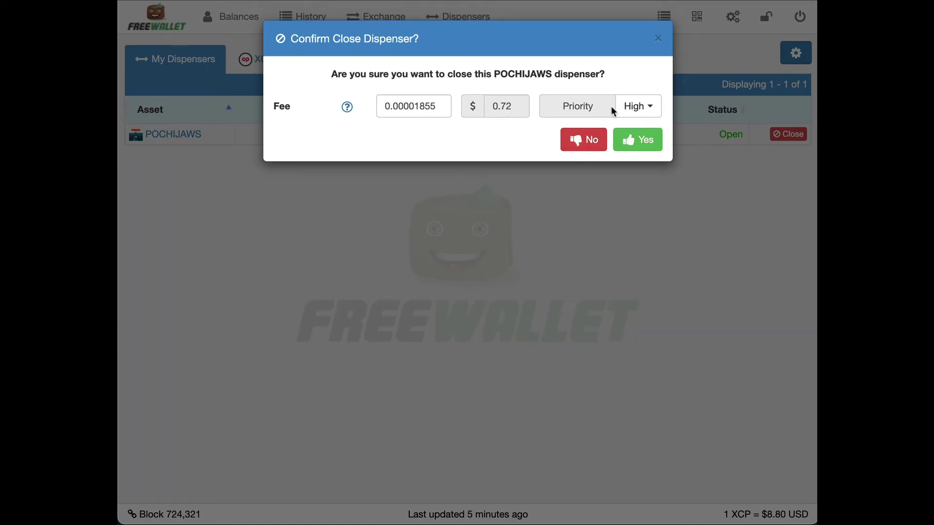
click(594, 148)
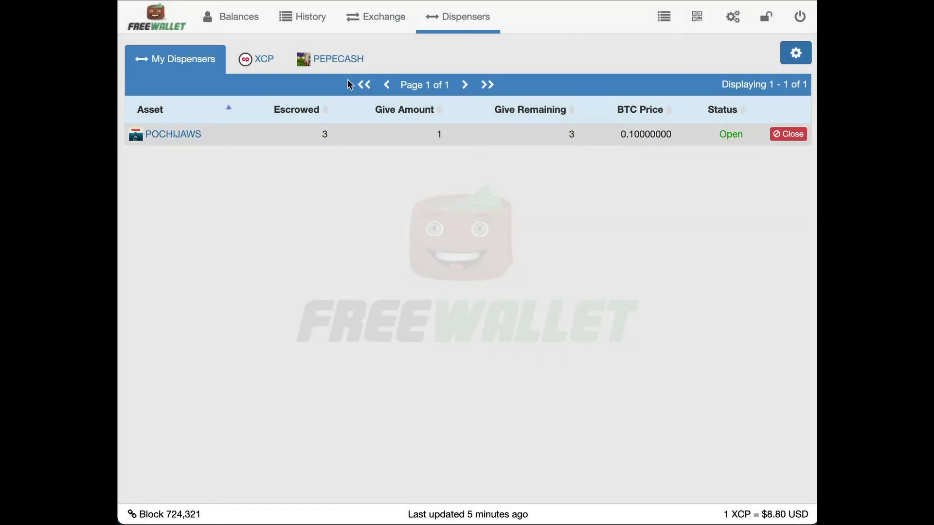
Show the balances and change the active wallet address to Address #1 from the normal addresses
click(241, 16)
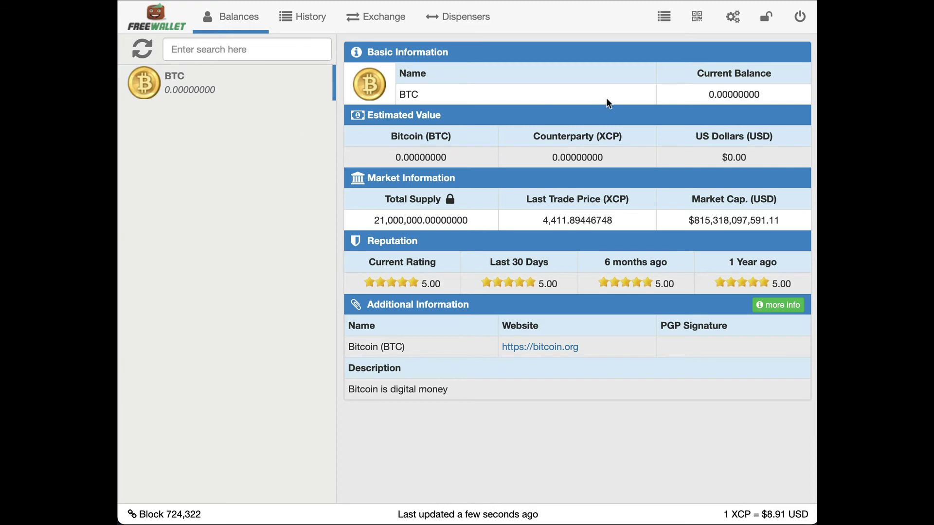
click(696, 18)
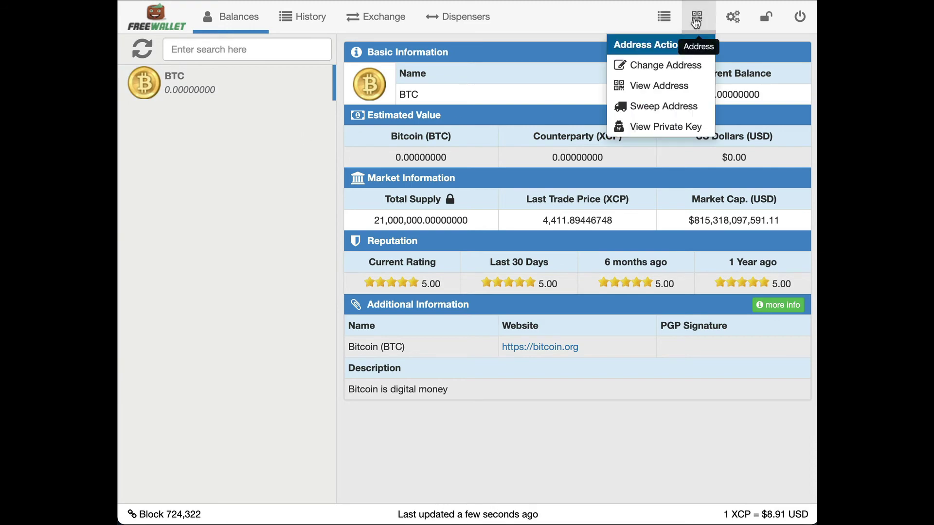
click(651, 66)
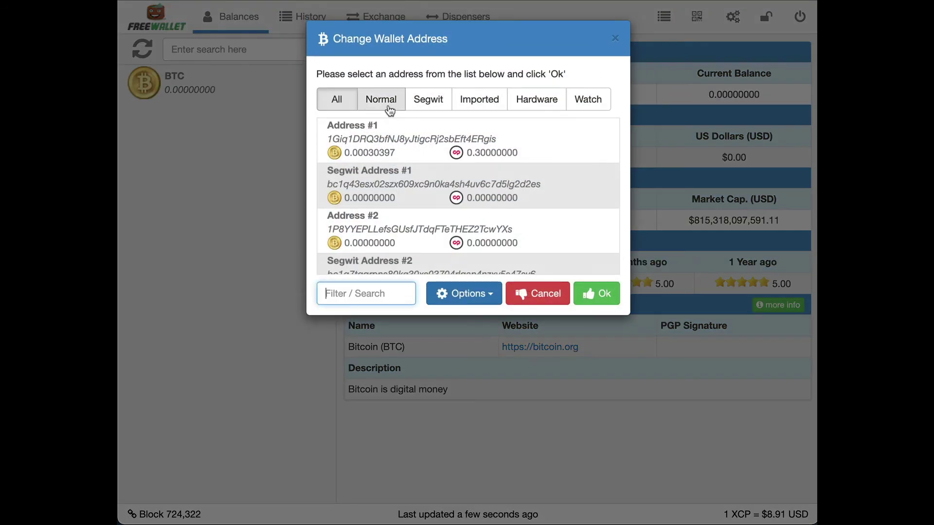
click(391, 113)
click(388, 127)
click(388, 127)
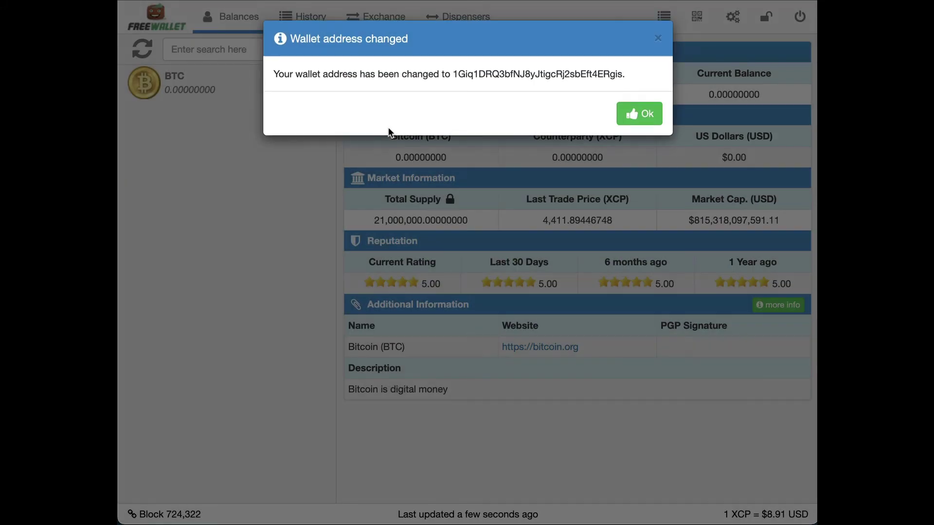
click(633, 113)
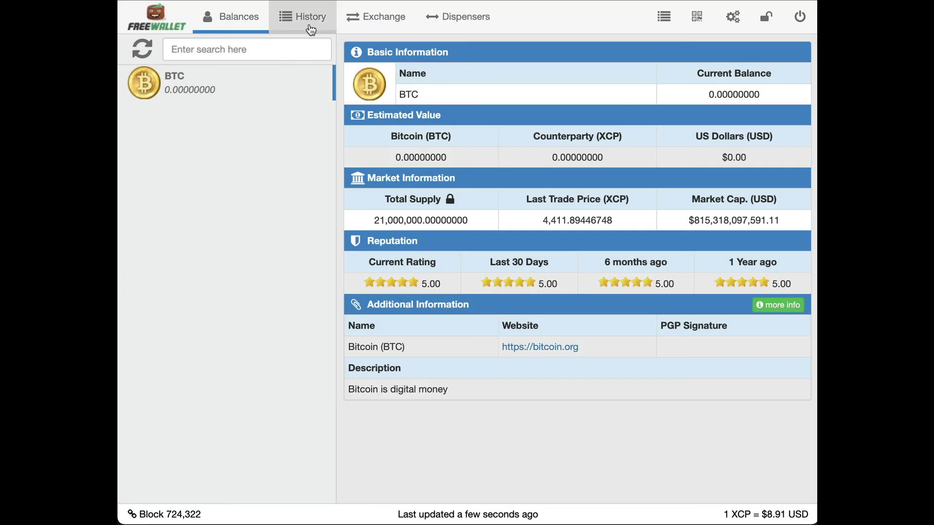
Select POCHIJAWS in the balances and open its additional information page on the XChain explorer in the browser
click(243, 19)
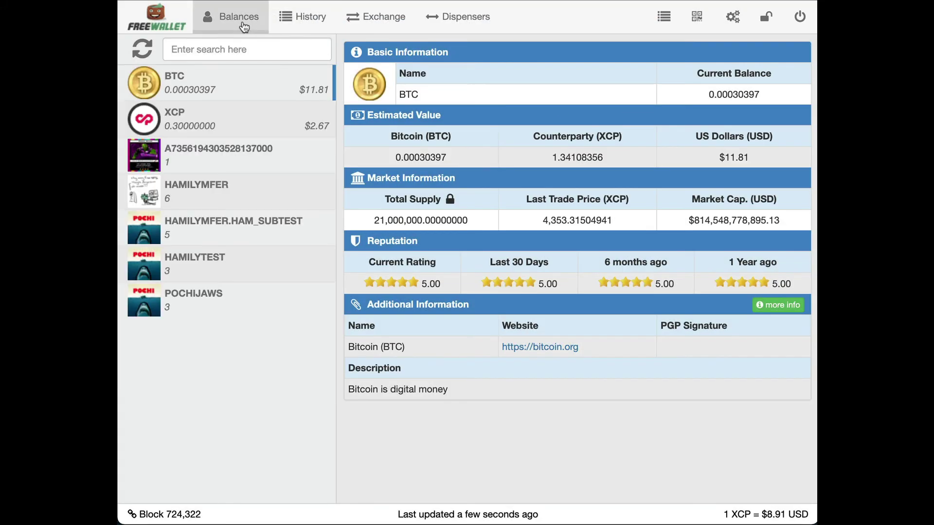
click(232, 300)
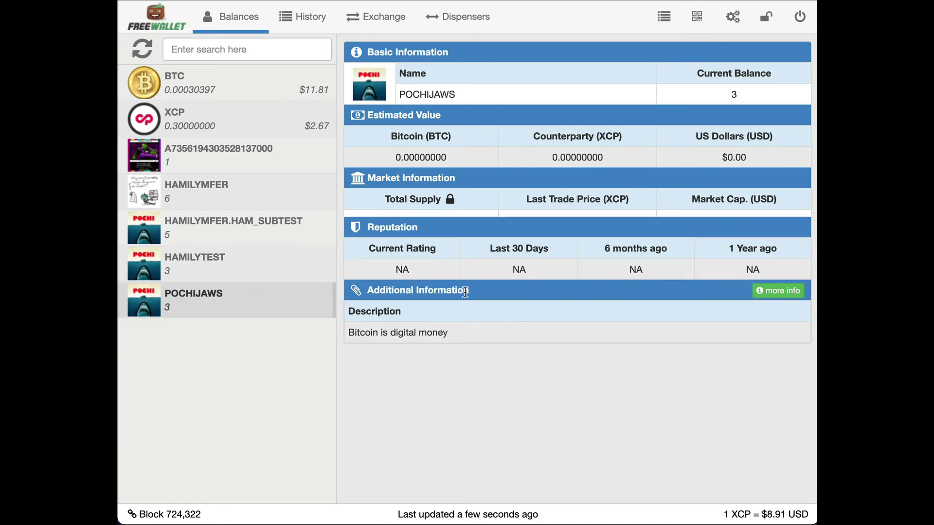
click(778, 305)
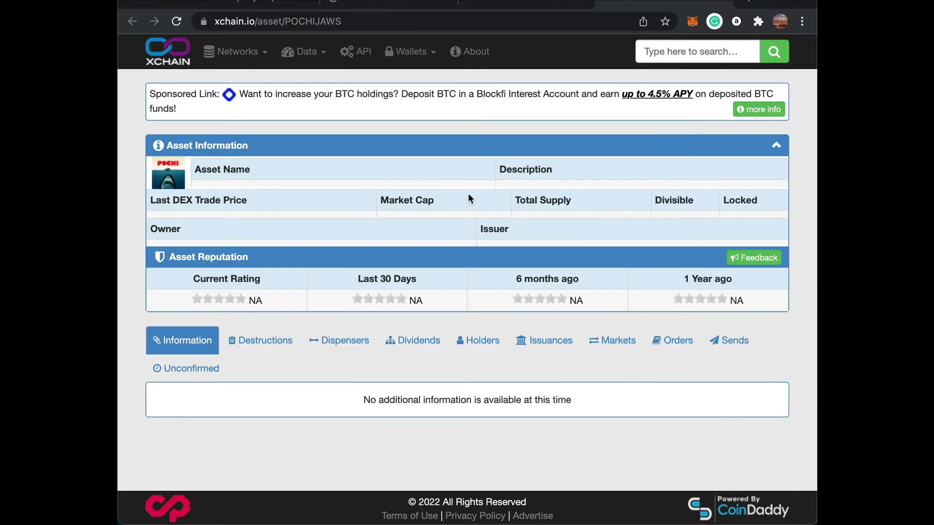
List the dispensers of the POCHIJAWS asset and view the details of its dispenser
scroll(341, 269, down, 2)
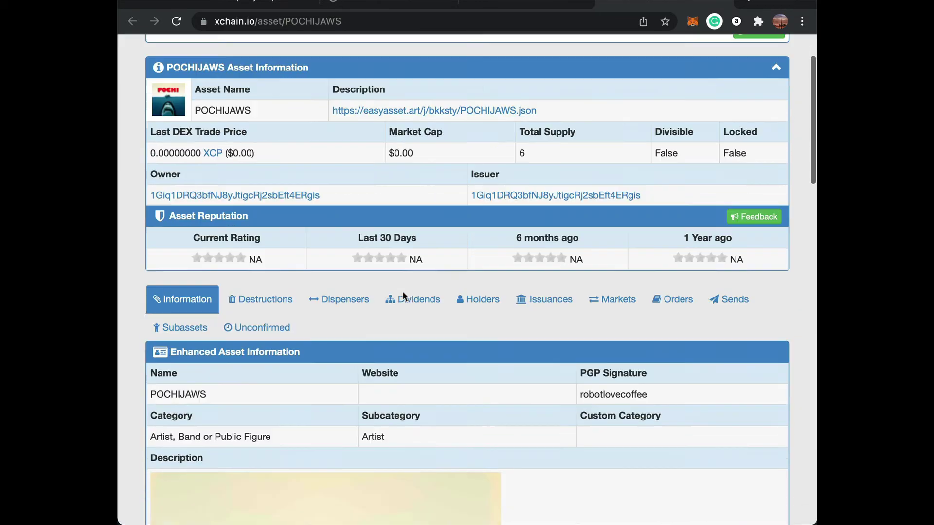
click(336, 250)
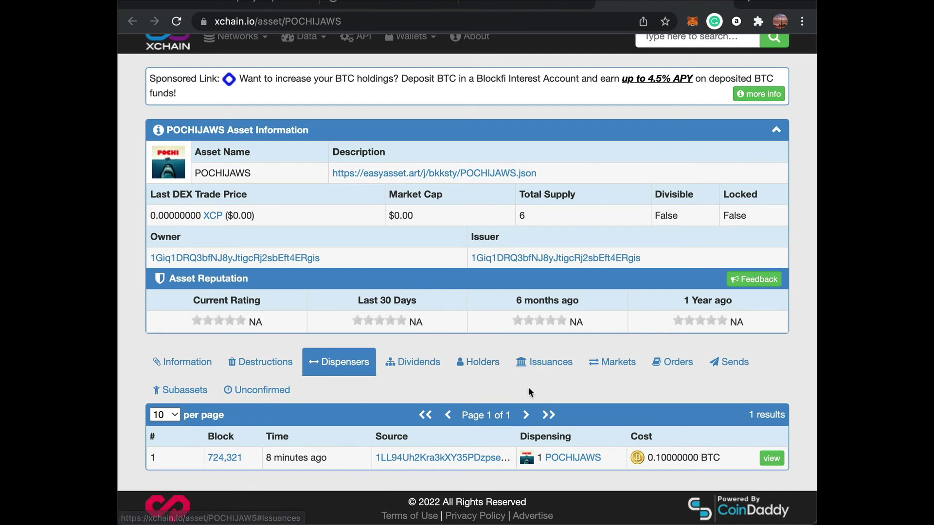
click(768, 457)
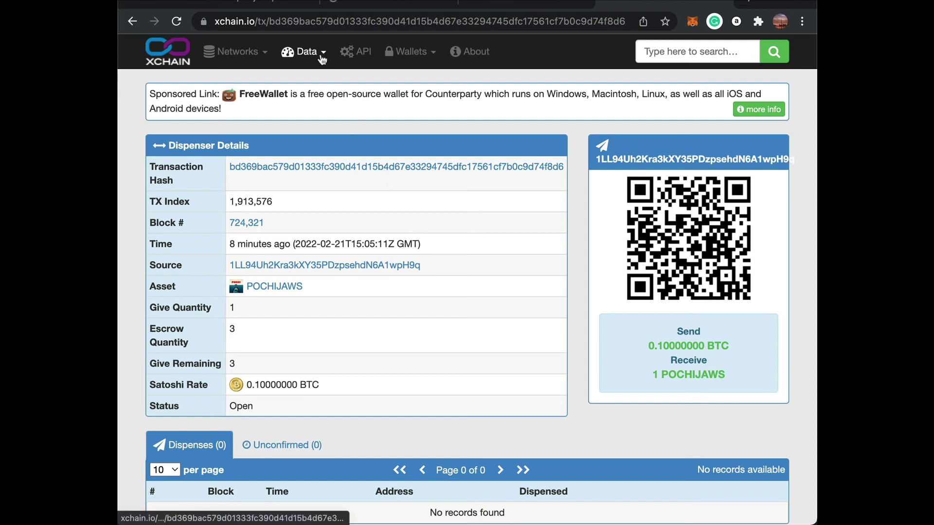
Examine the explorer's network-wide lists of dispensers, sends and issuances, finishing back on the dispensers list
click(307, 53)
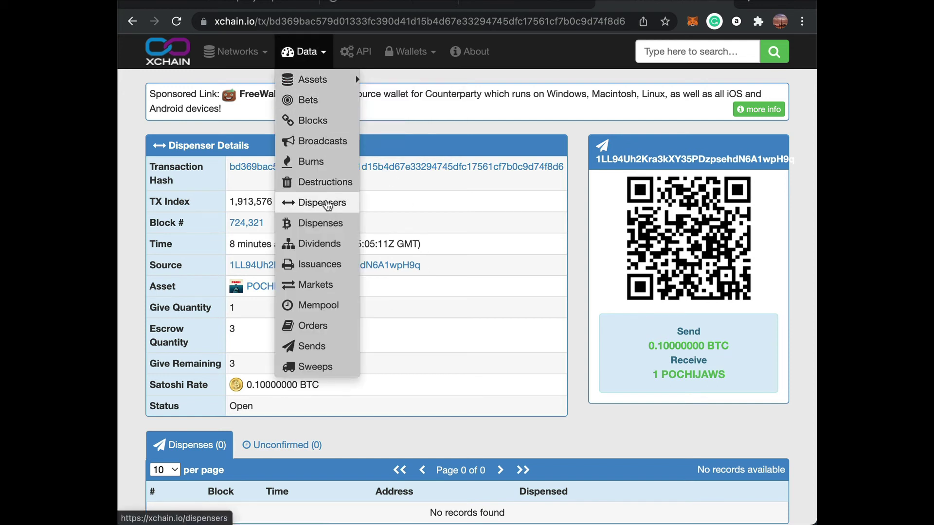
click(326, 201)
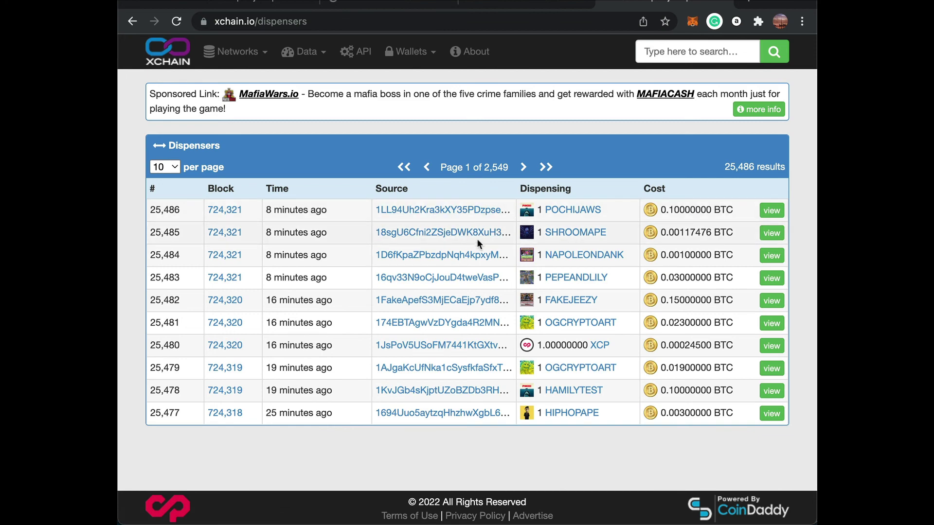
click(304, 52)
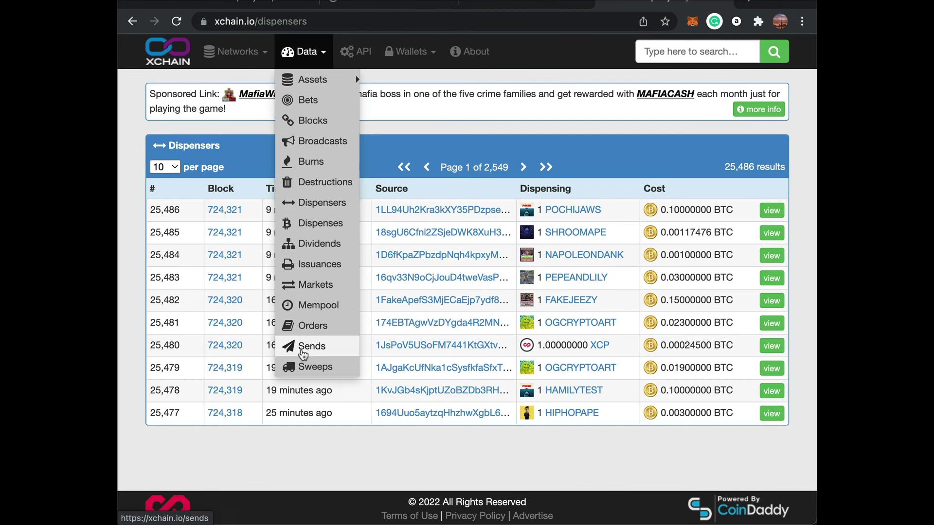
click(306, 346)
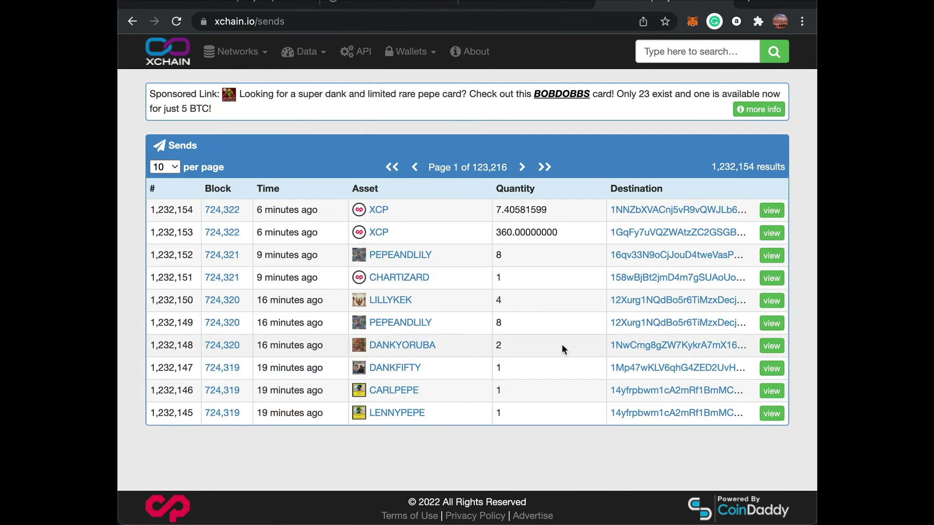
click(306, 52)
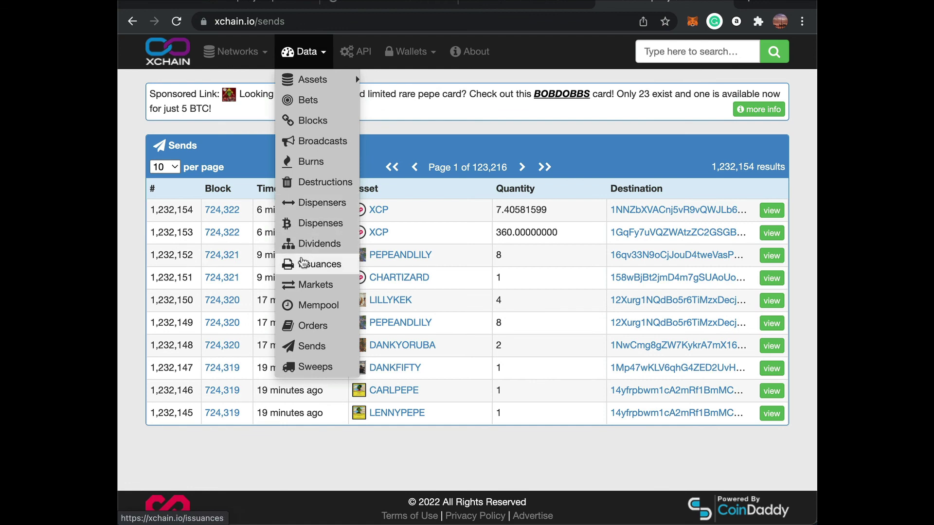
click(303, 262)
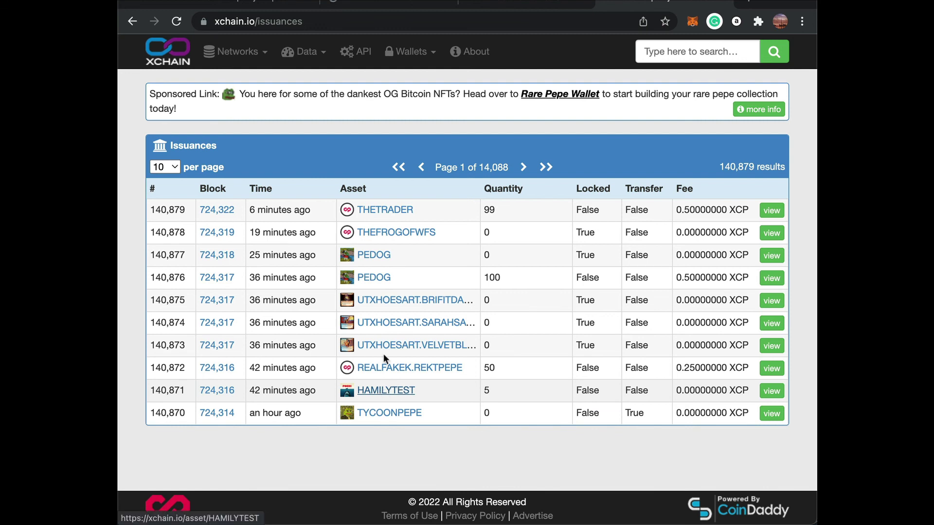
click(307, 52)
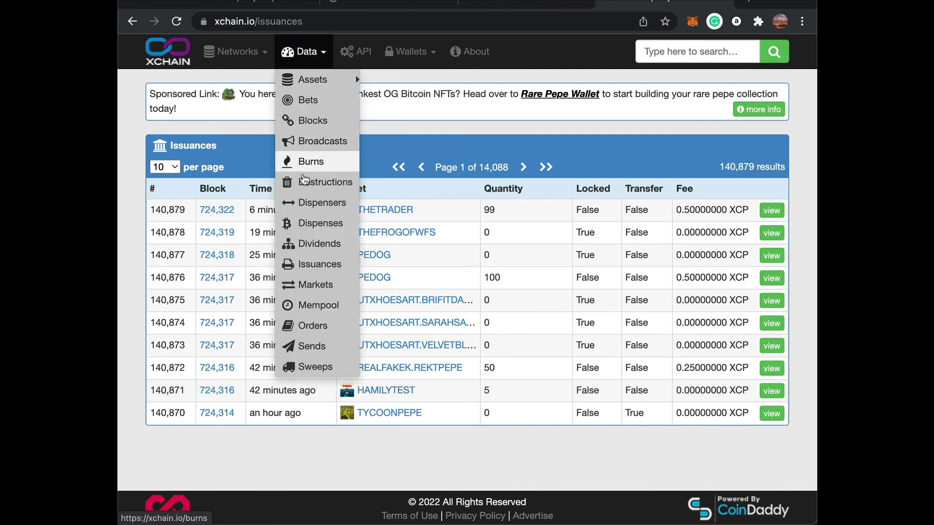
click(318, 203)
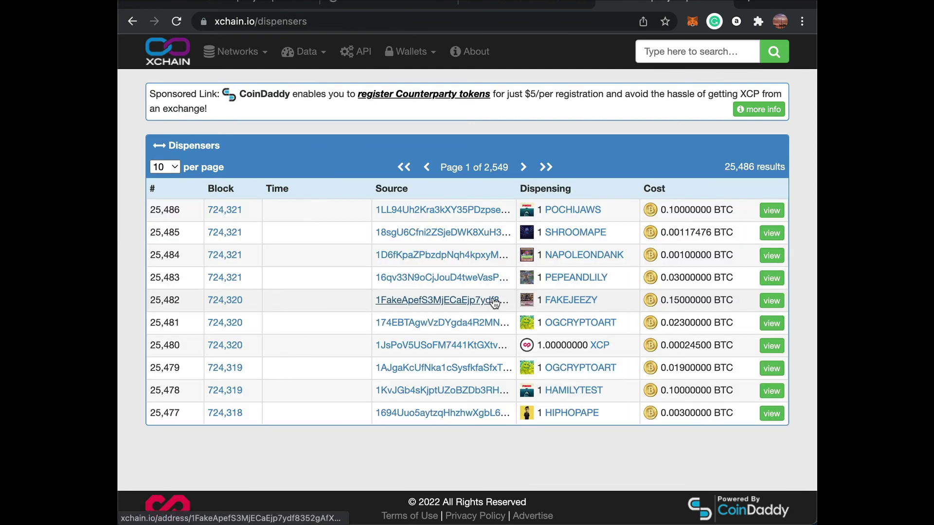